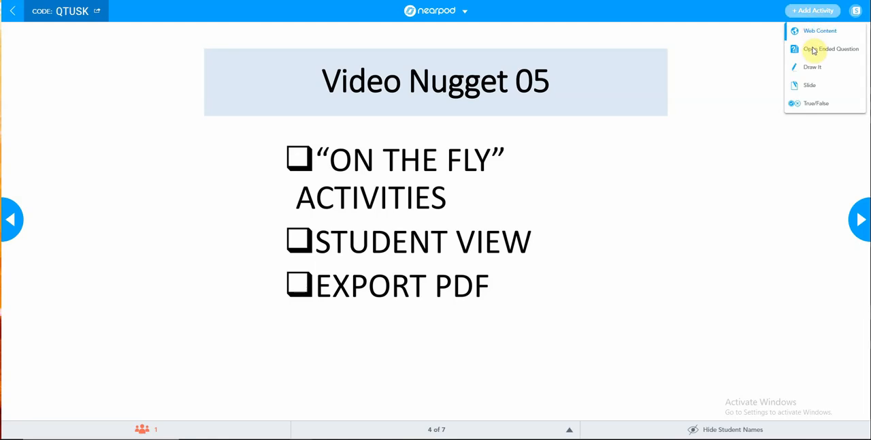
Share an Open Ended Question 'What is your favourite food?' and answer it in student view.
click(814, 51)
text(WHAT IS YOUR FAVOURITE FOOD?)
click(439, 271)
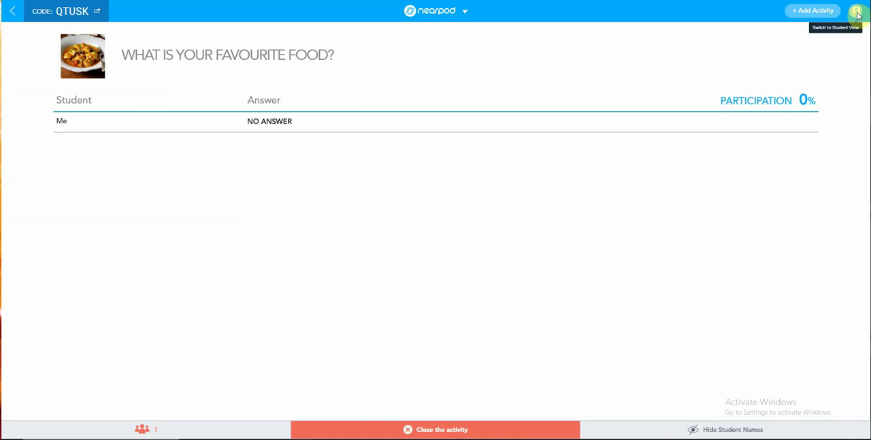
click(857, 12)
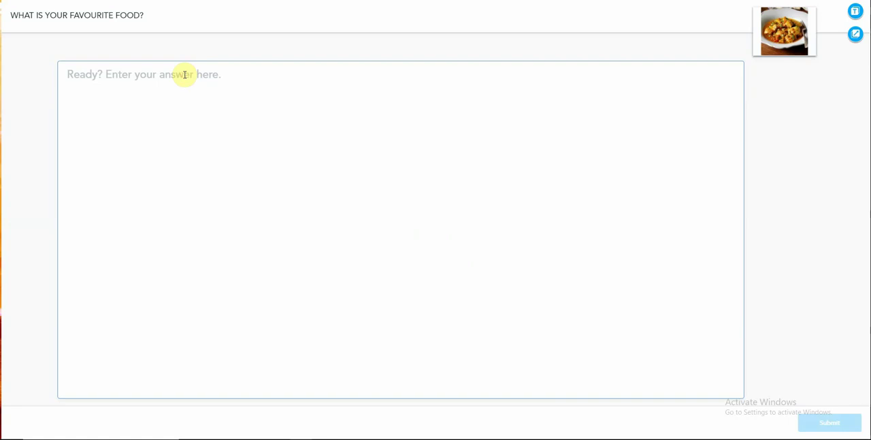
click(184, 74)
Return to teacher view and end the open-ended question activity.
click(855, 12)
click(419, 432)
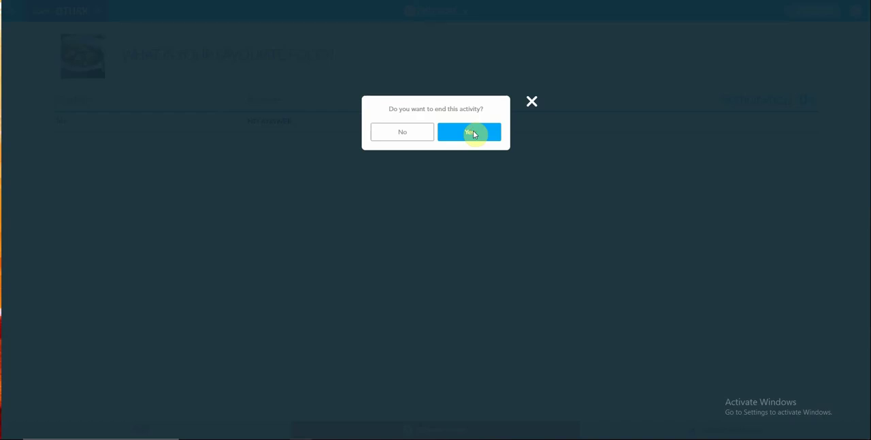
click(474, 134)
Add a Draw It activity asking 'What is your favourite food?' and share it with students.
click(809, 14)
click(809, 70)
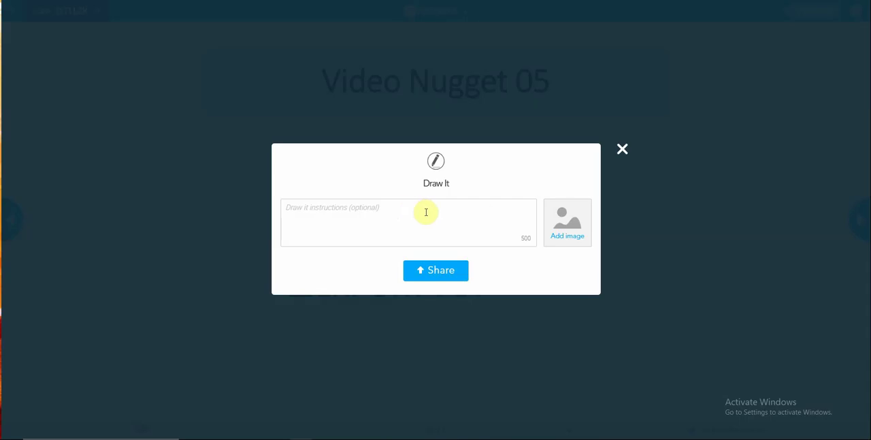
text(WHAT IS YOUR FAVOURITE FOOD?)
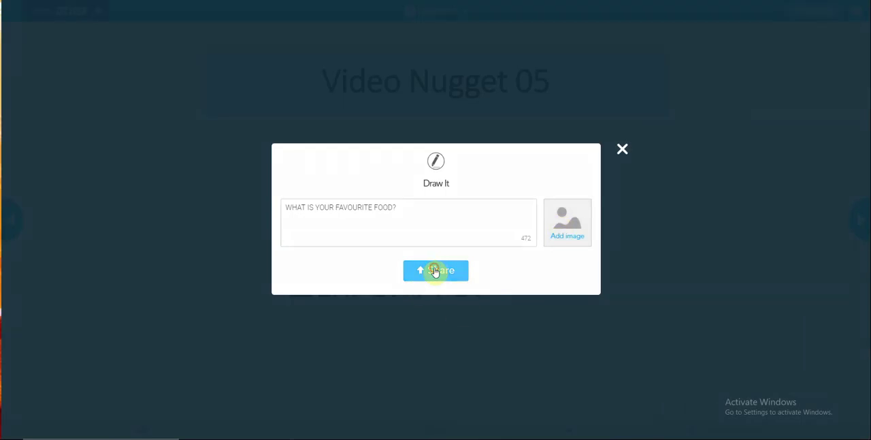
click(434, 271)
click(435, 270)
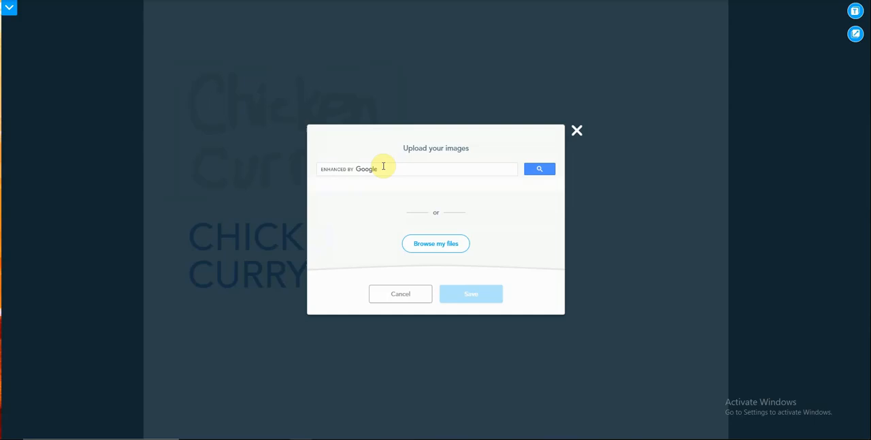
Search Google images for CHICKEN CURRY and pick a picture from the results.
click(383, 166)
text(CHICKEN CURRY)
key(Return)
click(153, 87)
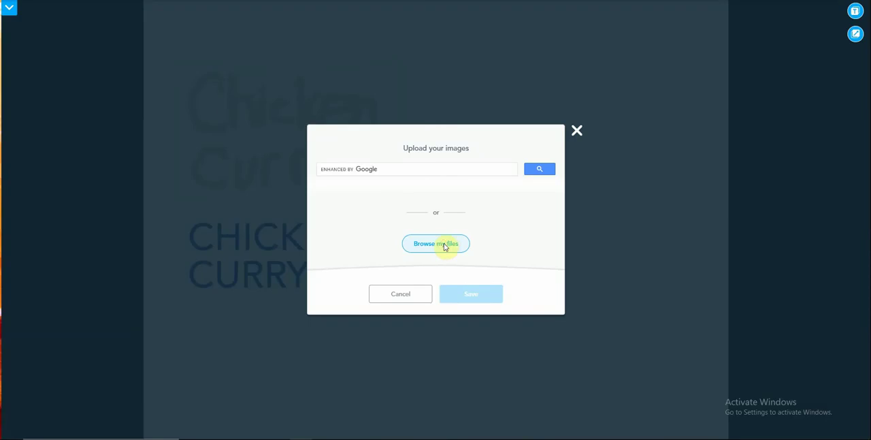
Browse local files and insert the ChickenCurry photo into the student drawing.
click(443, 243)
click(111, 62)
click(359, 197)
click(575, 190)
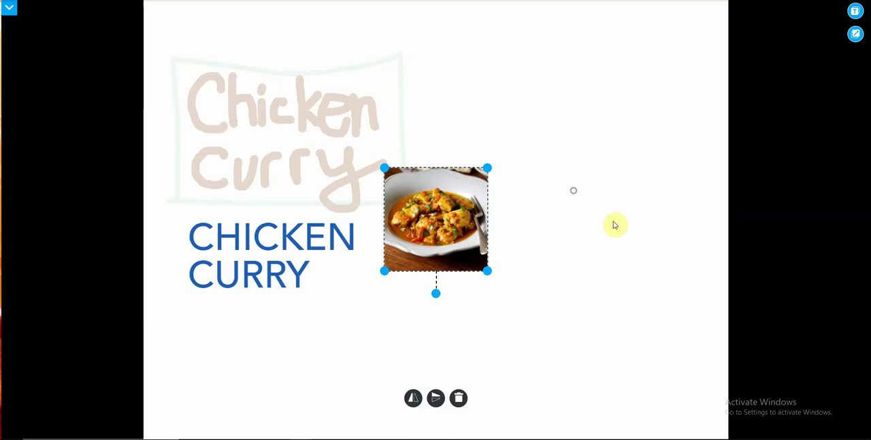
click(682, 253)
Enlarge the curry photo, erase the green frame's right edge, and pick the highlighter.
click(413, 397)
click(302, 422)
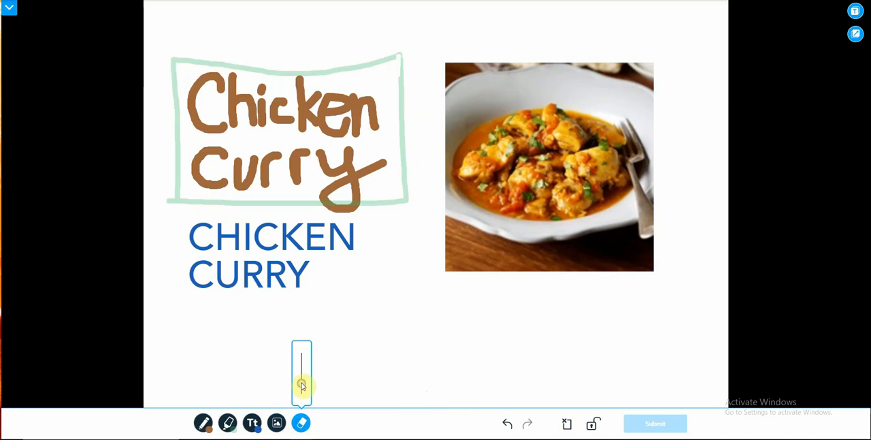
drag(301, 385, 302, 377)
drag(407, 153, 404, 203)
click(228, 424)
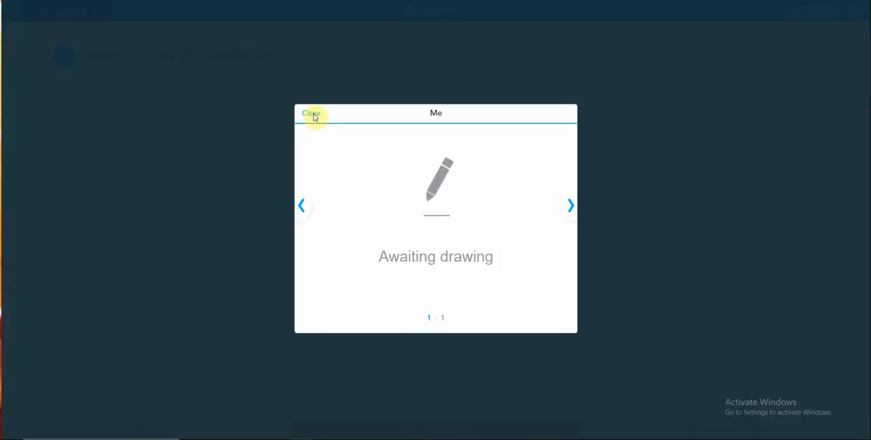
Close the response card, end the Draw It activity, and end the live session.
click(210, 285)
click(458, 430)
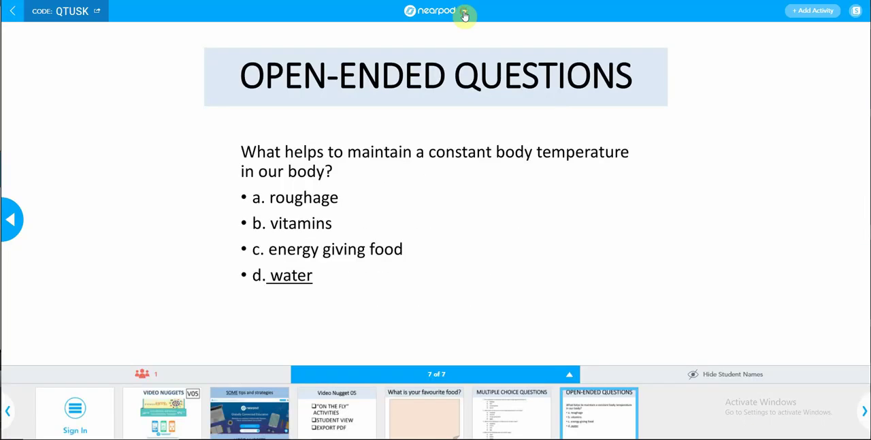
click(464, 11)
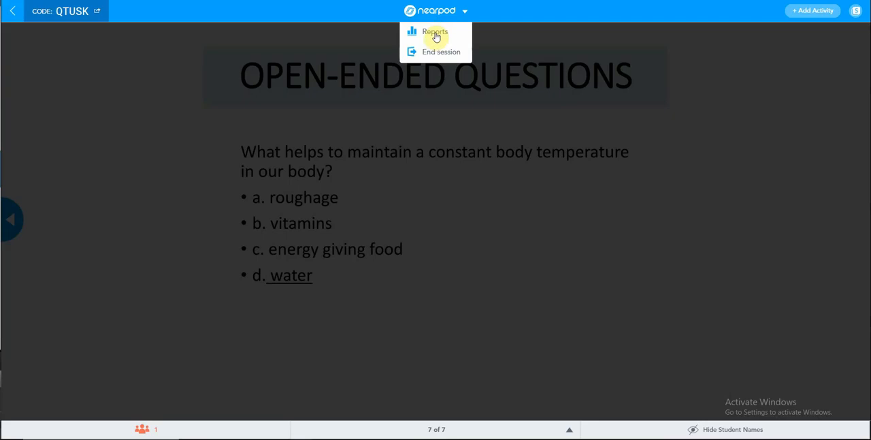
click(437, 52)
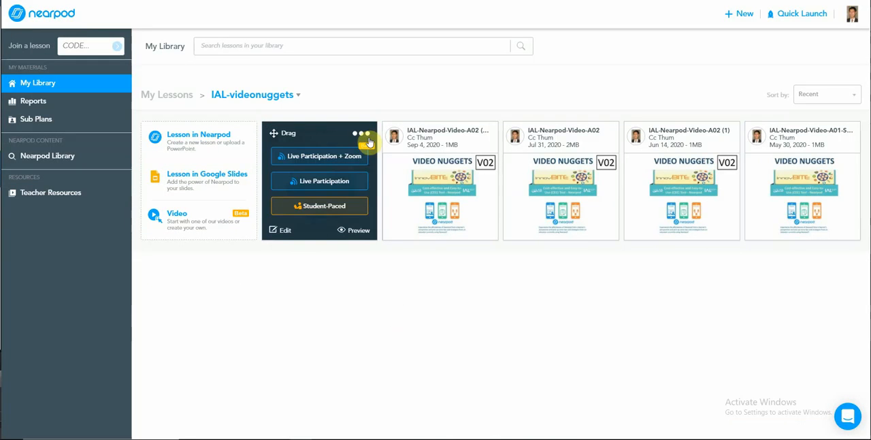
mouse_move(319, 181)
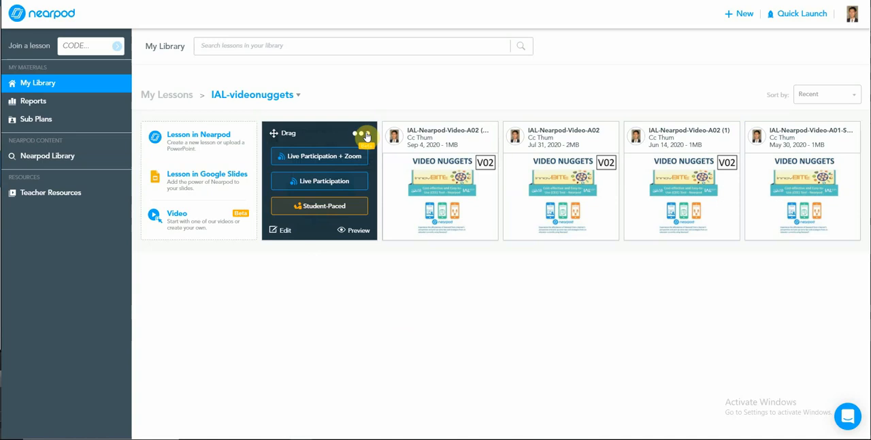
Export the Nearpod-VN05 lesson to Local Drive as Nearpod-VN05.pdf and view the download.
click(362, 134)
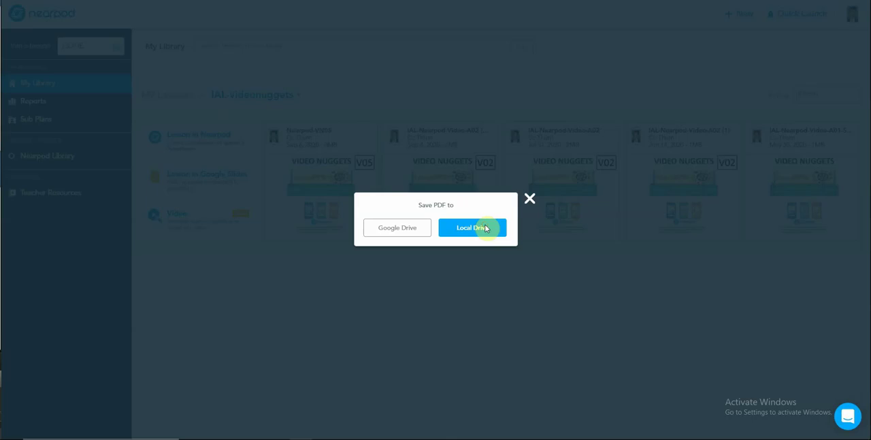
click(485, 227)
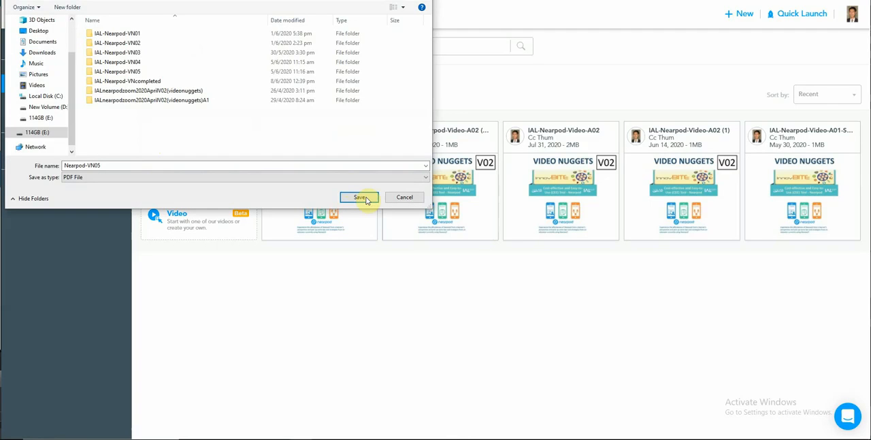
click(368, 200)
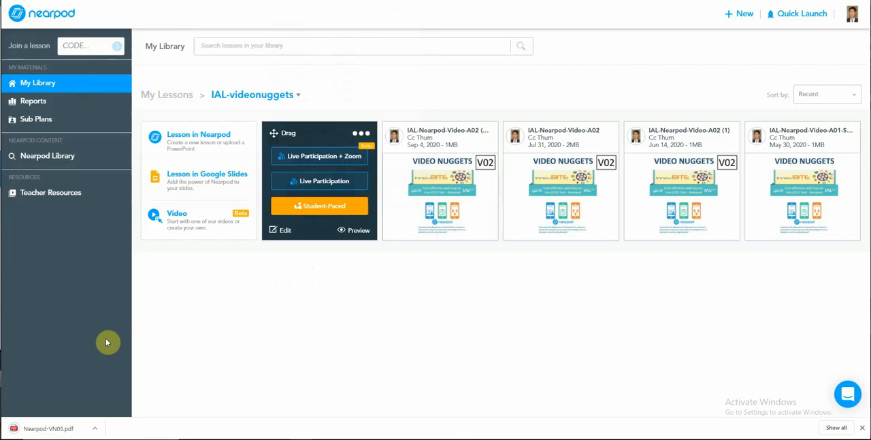
click(63, 428)
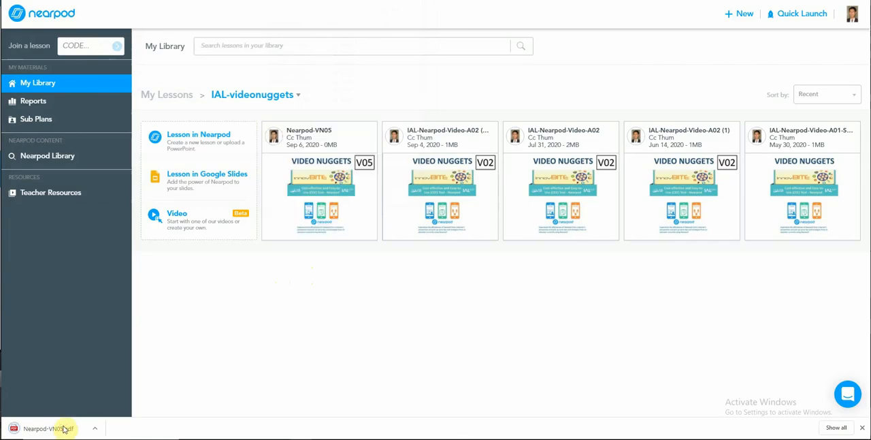